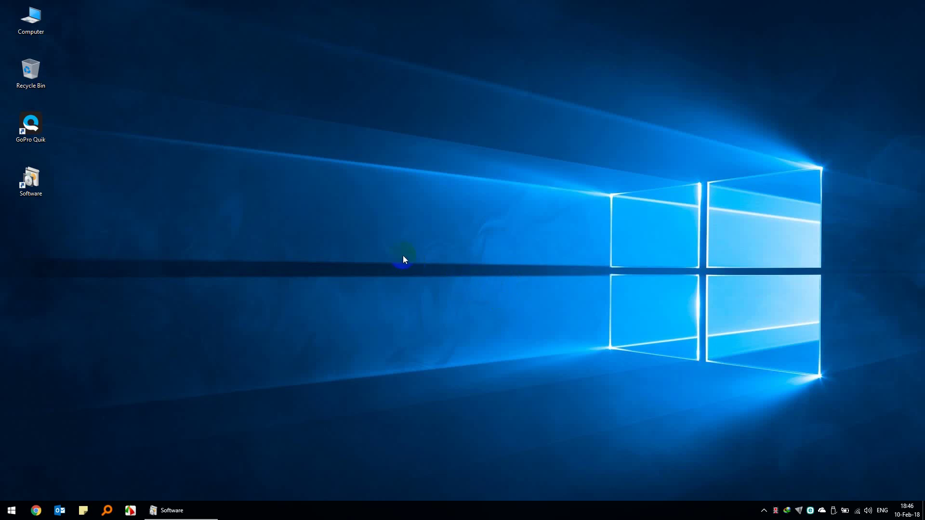
- Open Computer and look through the Software folder on the Data (D:) drive
double_click(37, 28)
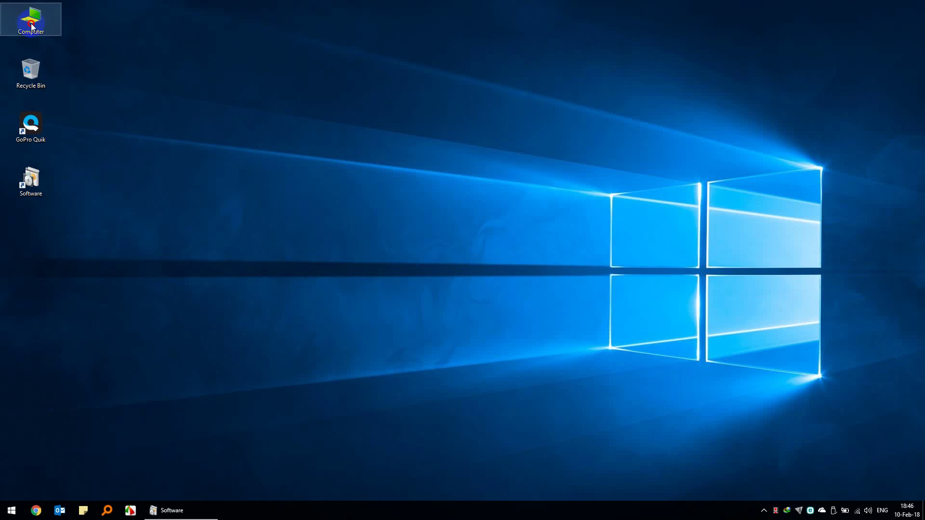
double_click(417, 219)
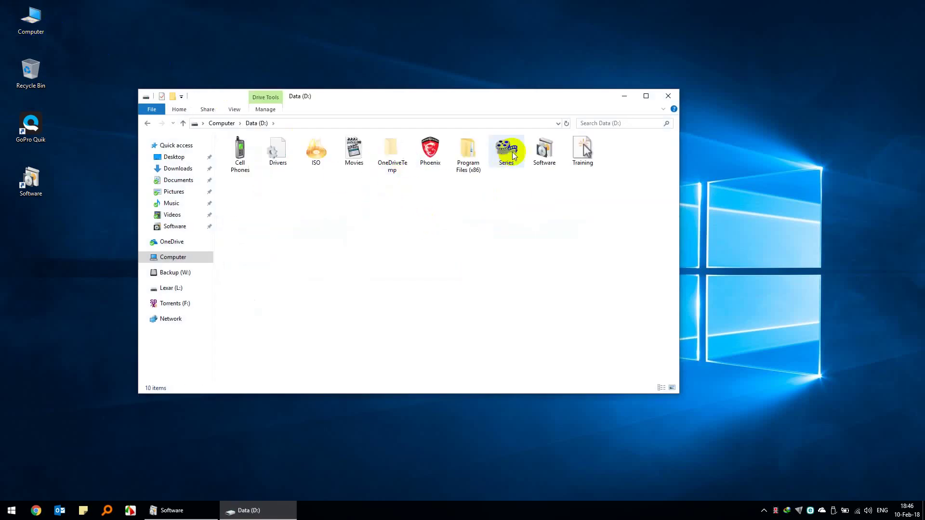
double_click(543, 151)
scroll(481, 256, down, 1)
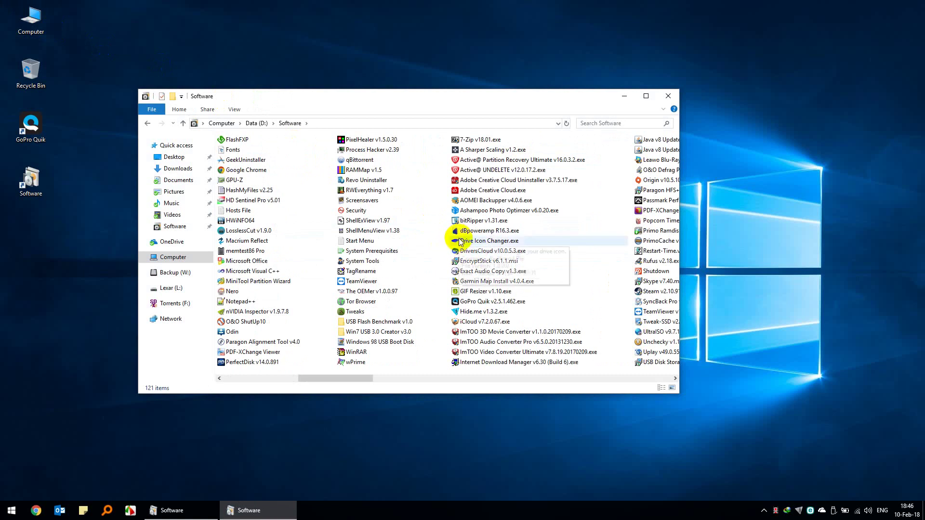
scroll(459, 240, up, 1)
- Go back to Computer, inspect Backup (W:)\Software, then return to the Backup (W:) drive
key(alt+Left)
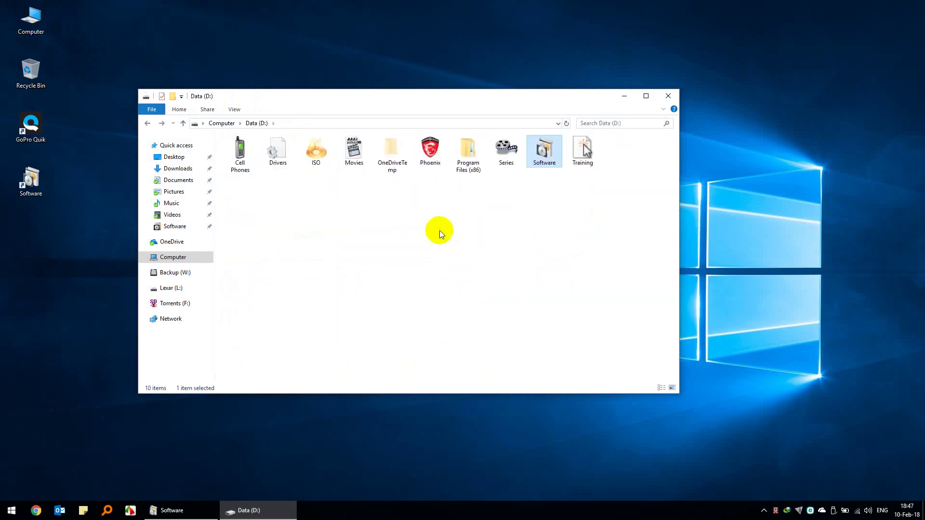
right_click(545, 154)
key(Escape)
key(alt+Left)
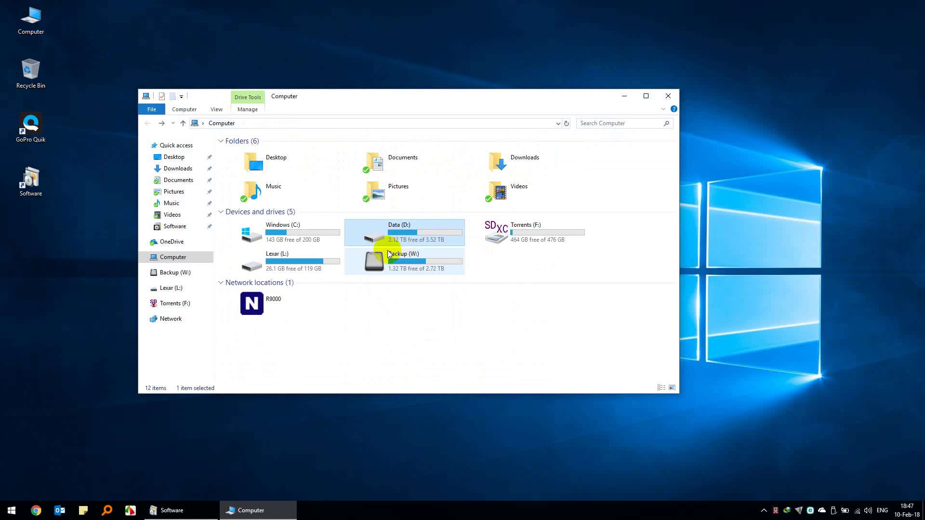
double_click(391, 253)
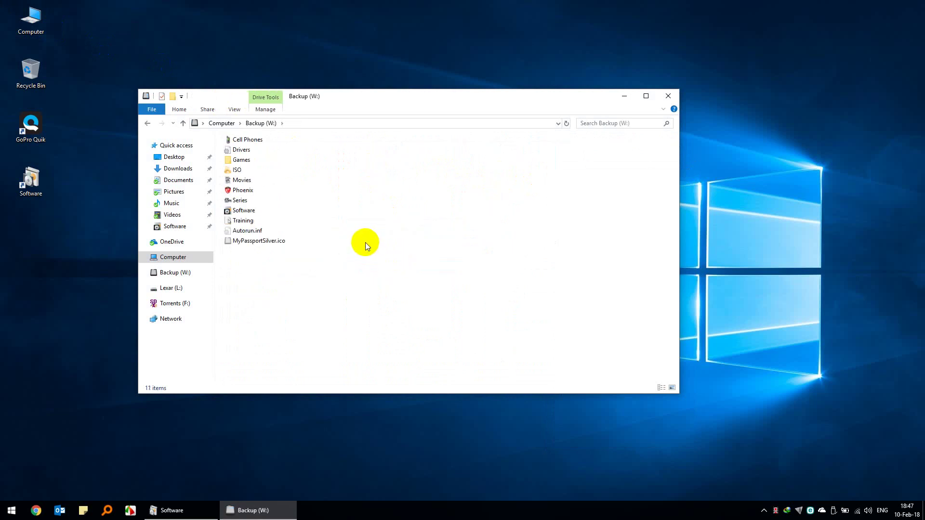
double_click(237, 211)
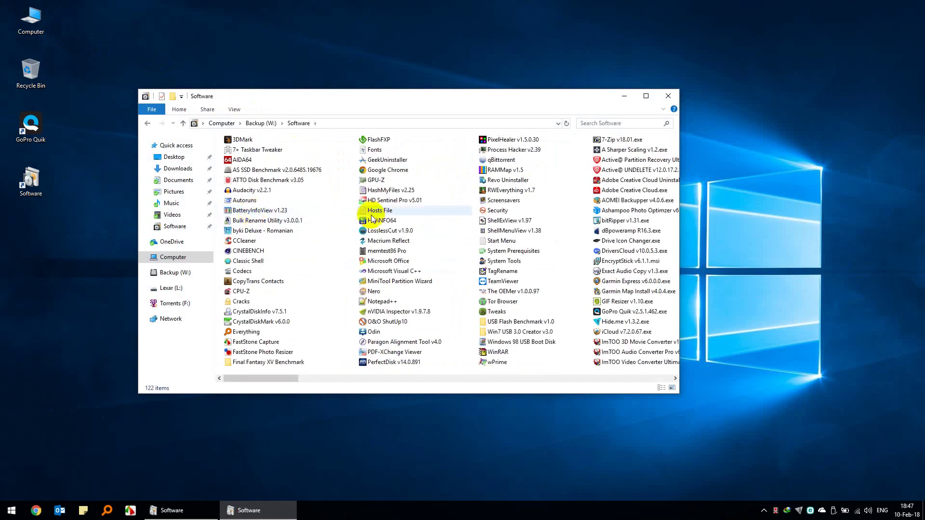
scroll(389, 221, down, 1)
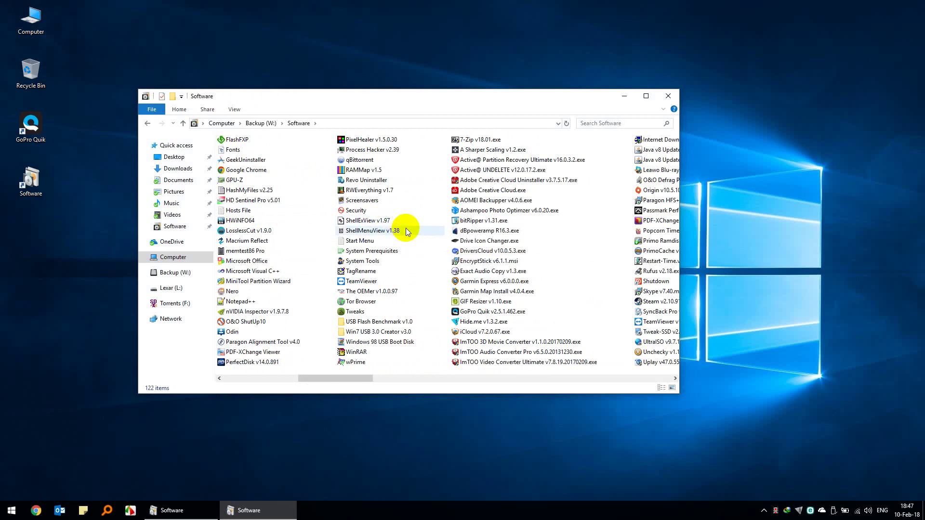
key(alt+Left)
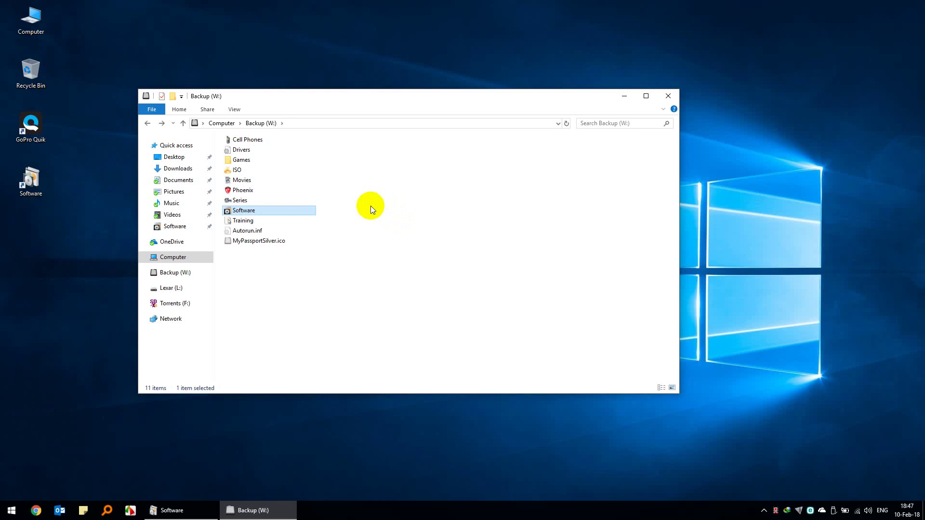
- Close the Backup (W:) Explorer window and launch SyncBack from the Start menu
click(681, 97)
click(12, 510)
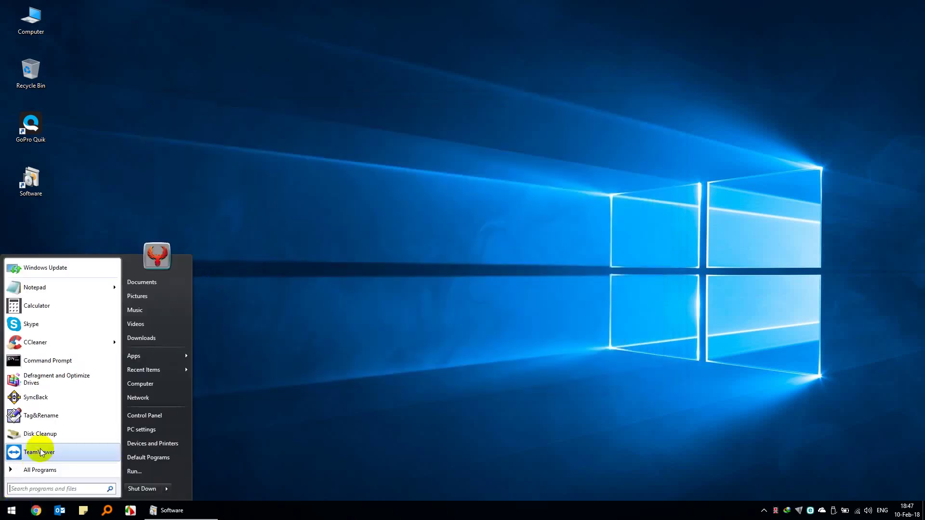
click(58, 400)
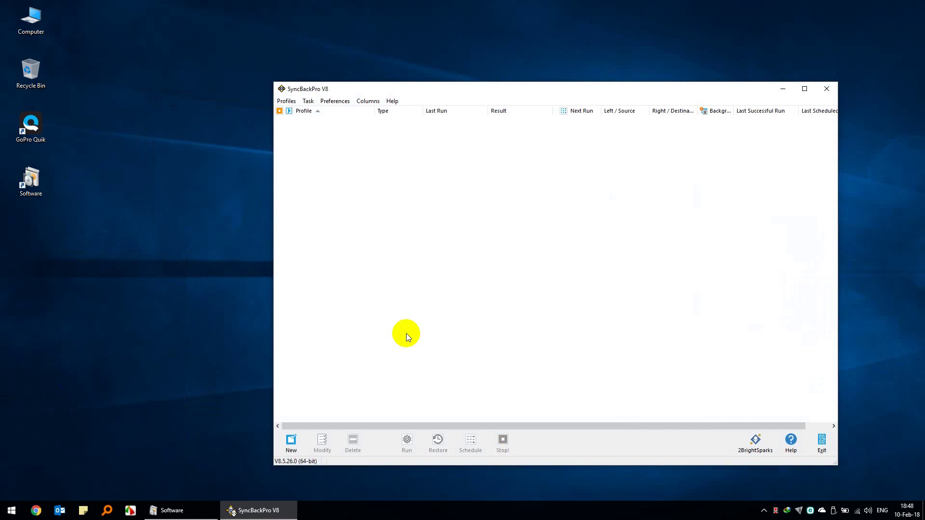
- Create a new profile named 'Software' with the Mirror profile type
click(291, 440)
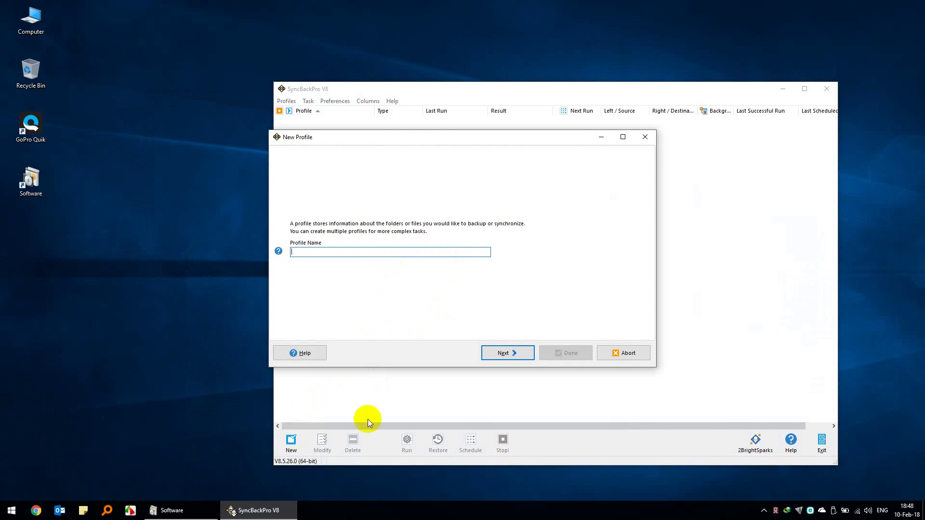
text(Software)
click(507, 354)
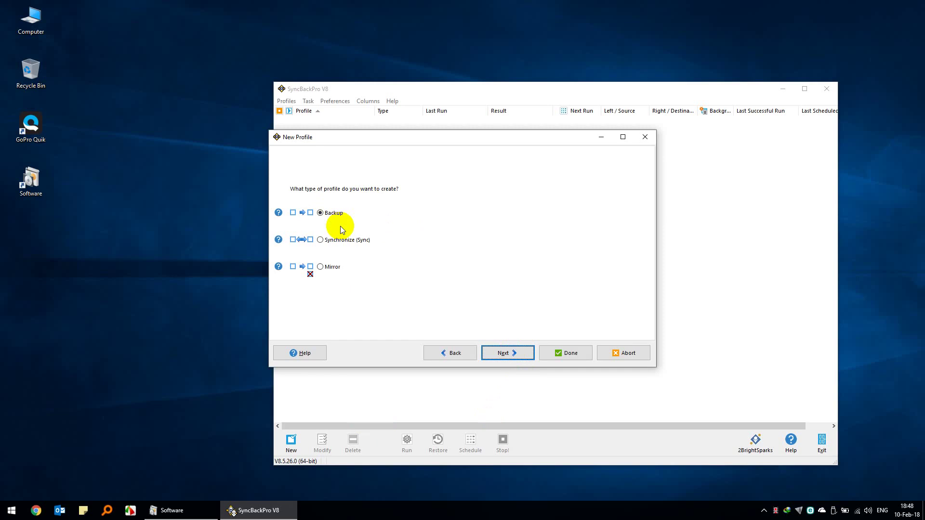
click(322, 268)
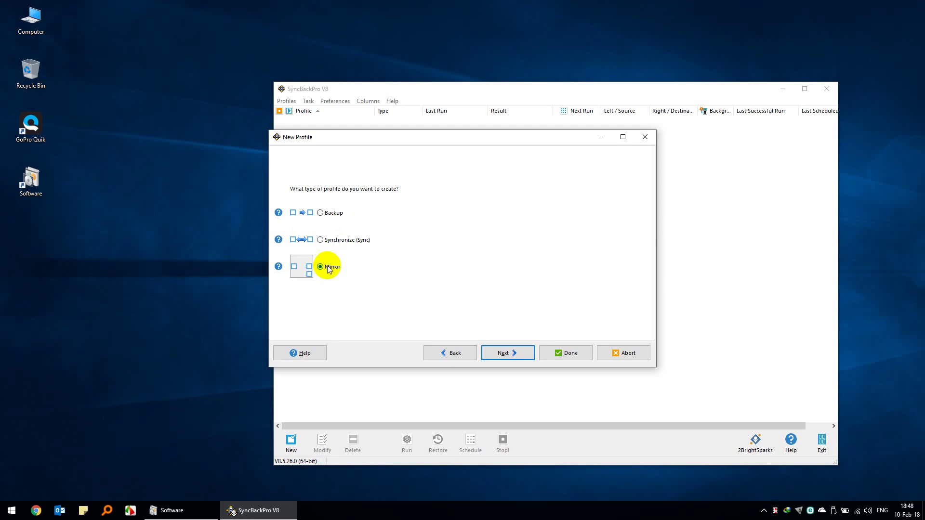
click(510, 354)
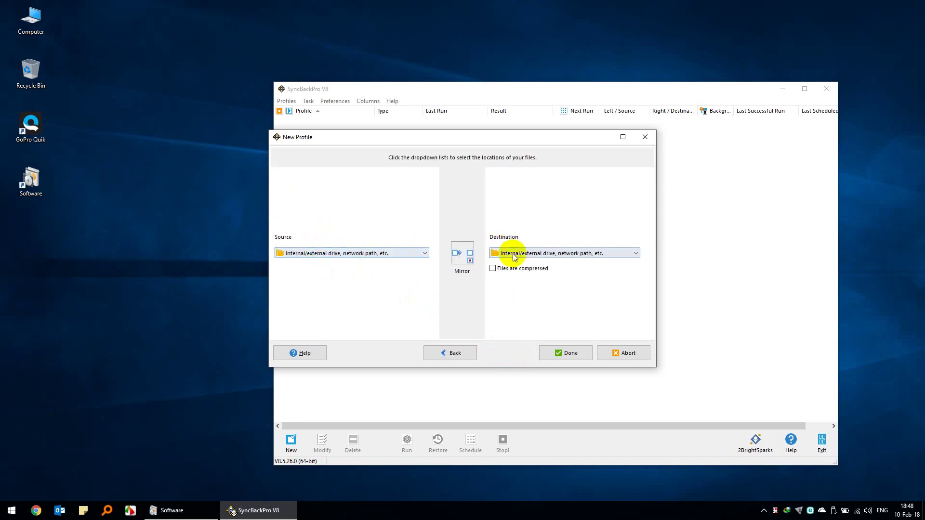
- Finish the wizard and set the Software profile's source folder to D:\Software\
click(554, 354)
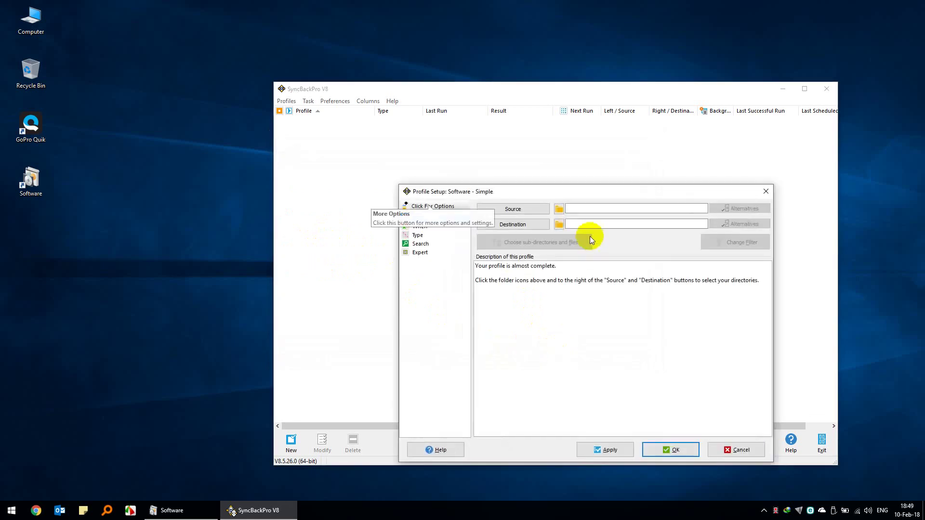
drag(592, 194, 502, 137)
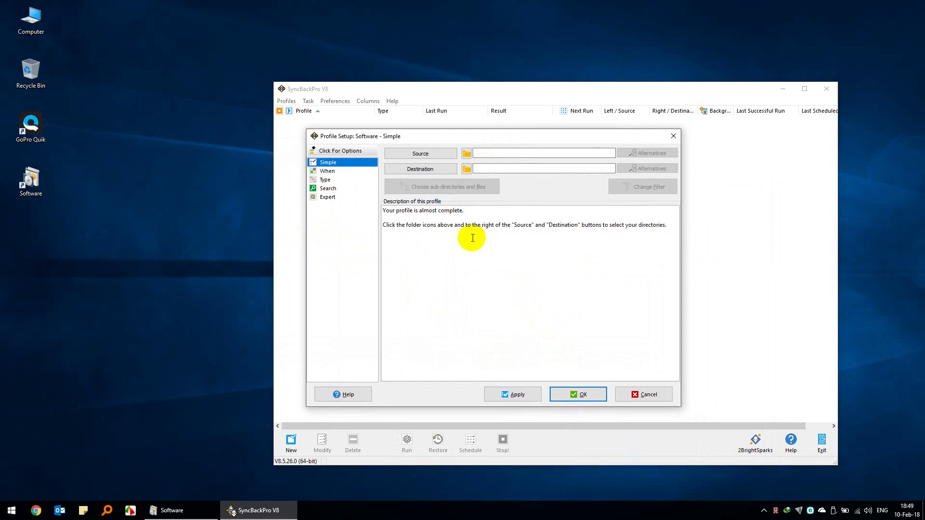
click(467, 153)
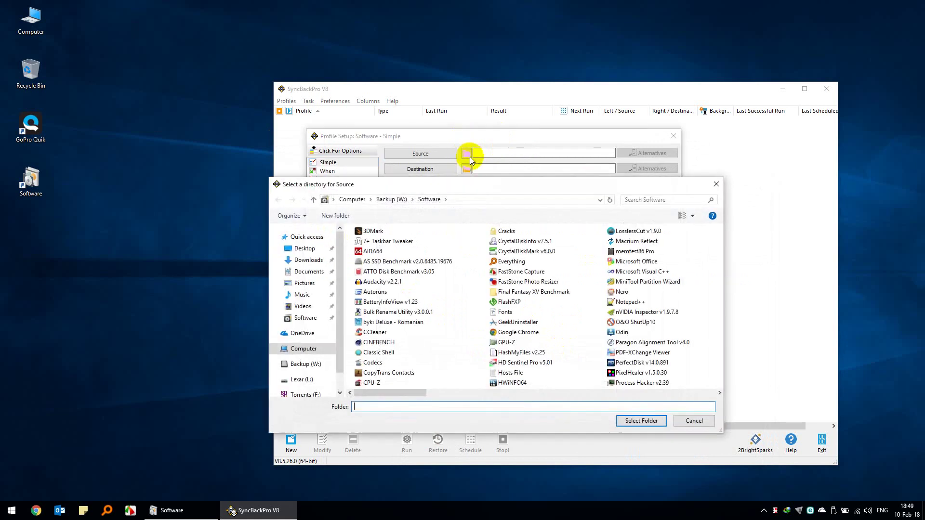
click(353, 200)
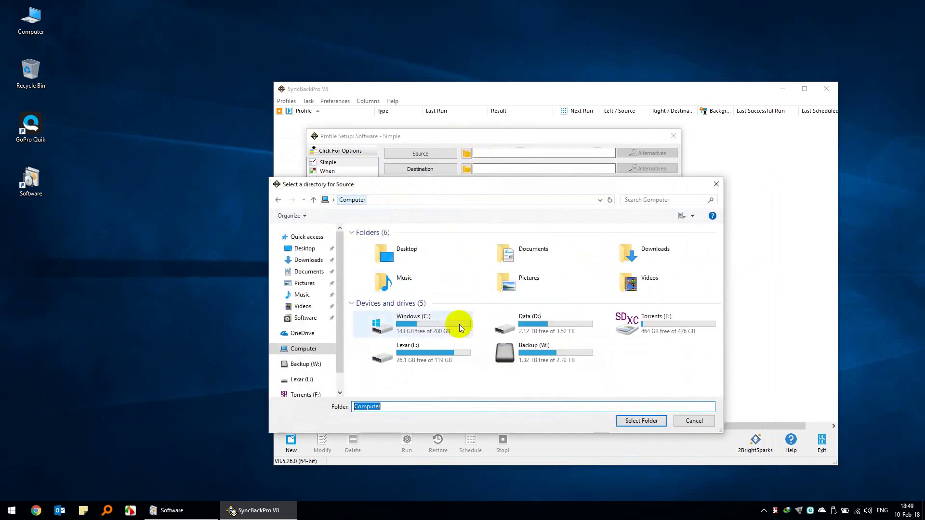
double_click(529, 319)
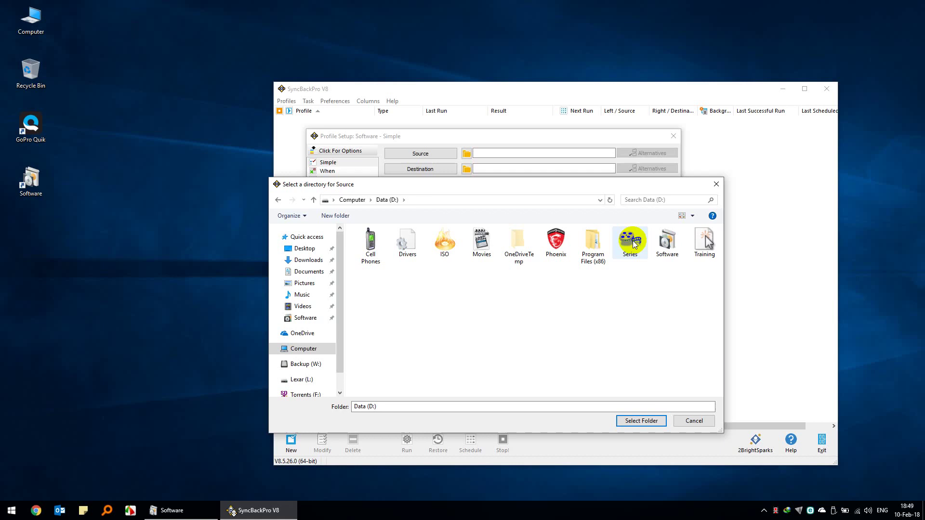
double_click(659, 243)
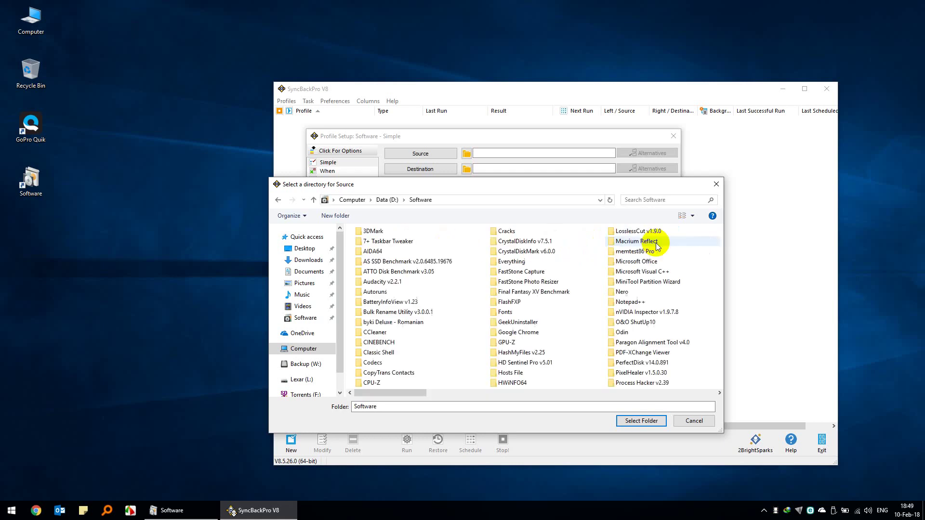
click(641, 421)
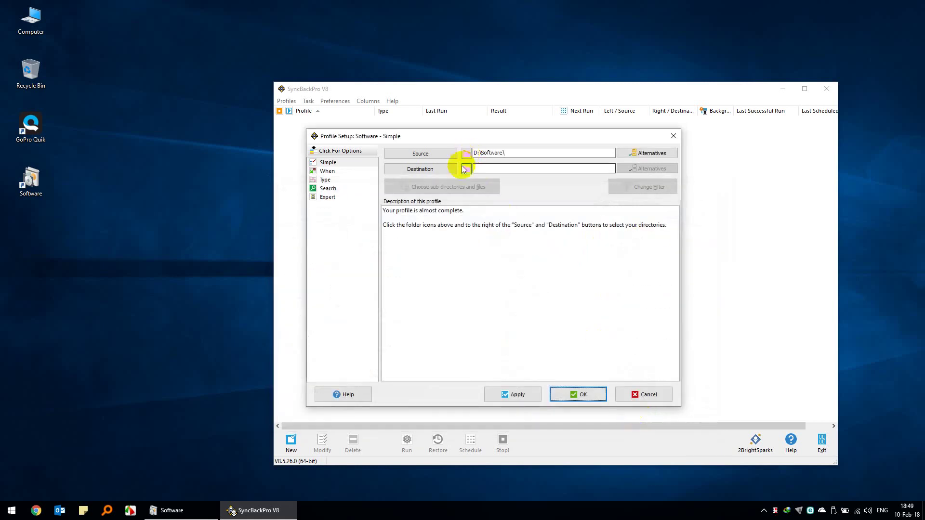
- Set the profile's destination folder to W:\Software\ on the Backup drive
click(467, 169)
click(353, 199)
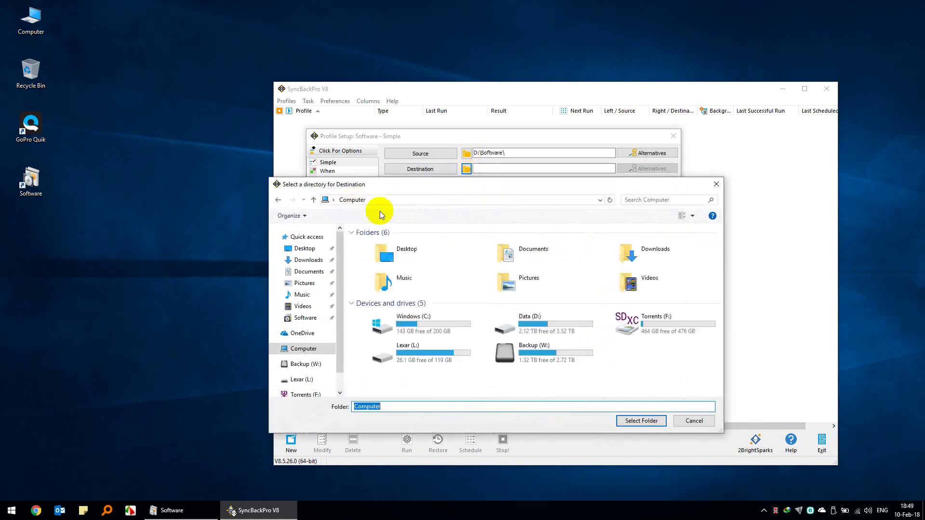
double_click(537, 361)
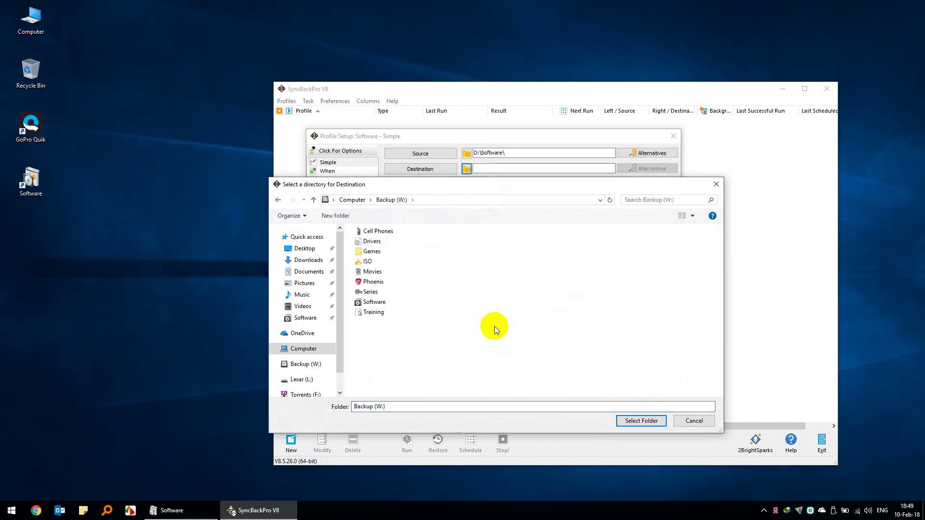
right_click(439, 278)
mouse_move(498, 369)
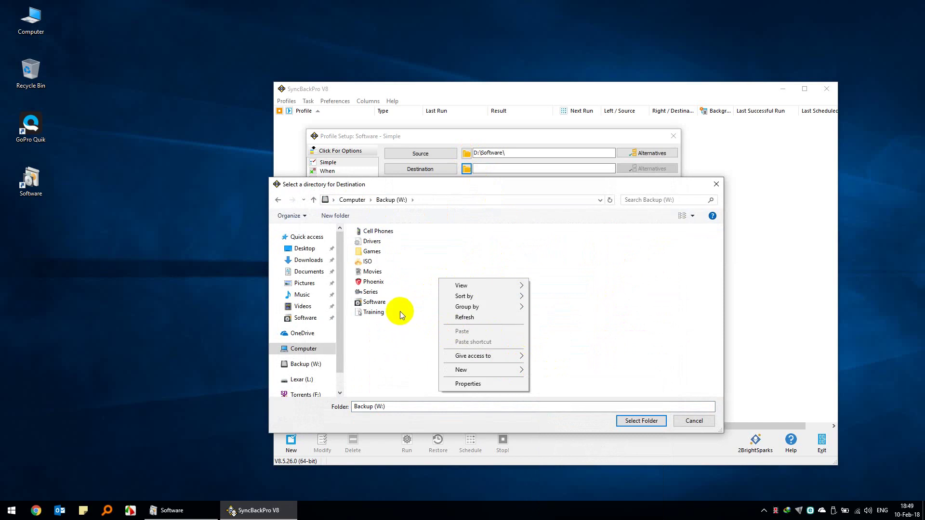
double_click(380, 302)
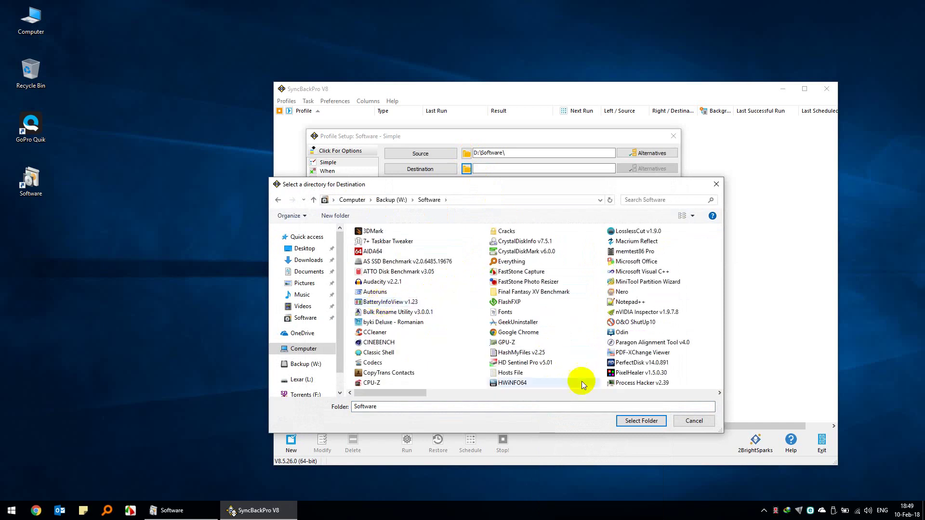
click(632, 424)
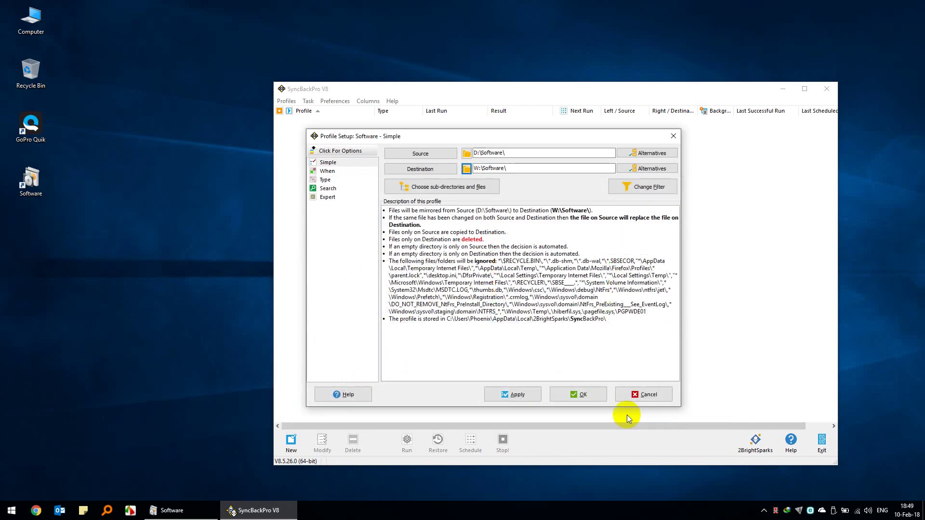
- Save the Software profile, accept the deletion warning, and decline simulated runs permanently
click(597, 397)
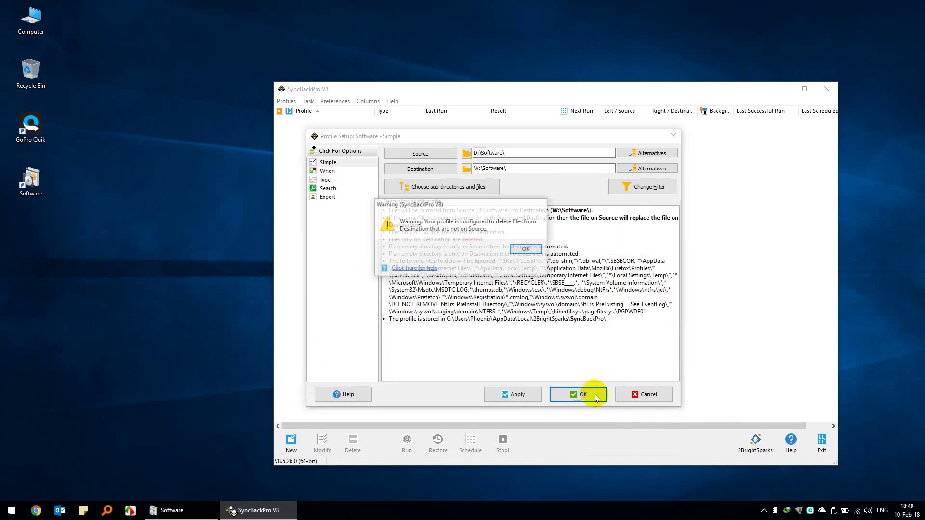
click(519, 250)
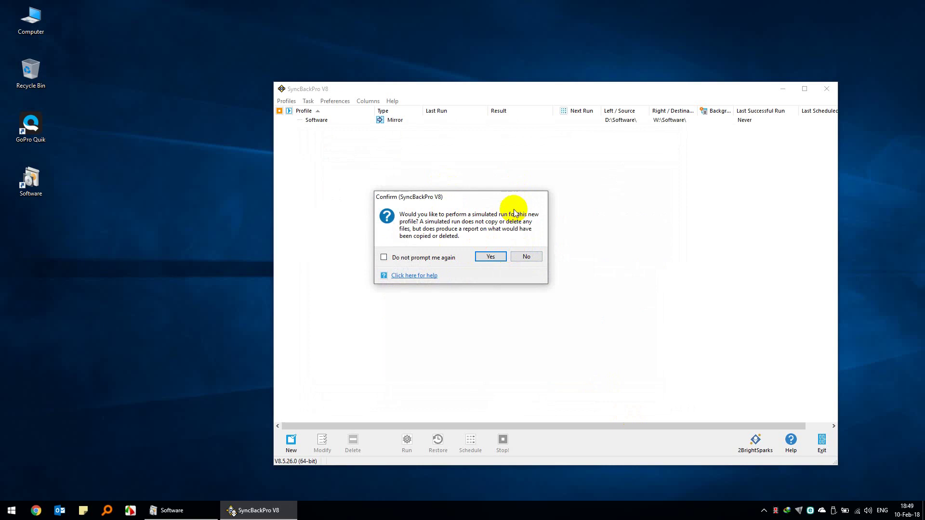
click(436, 257)
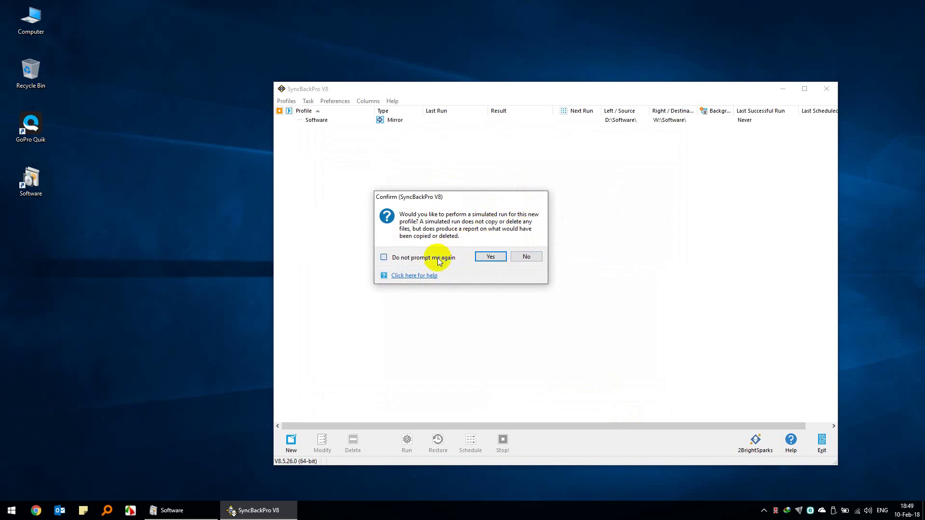
click(530, 259)
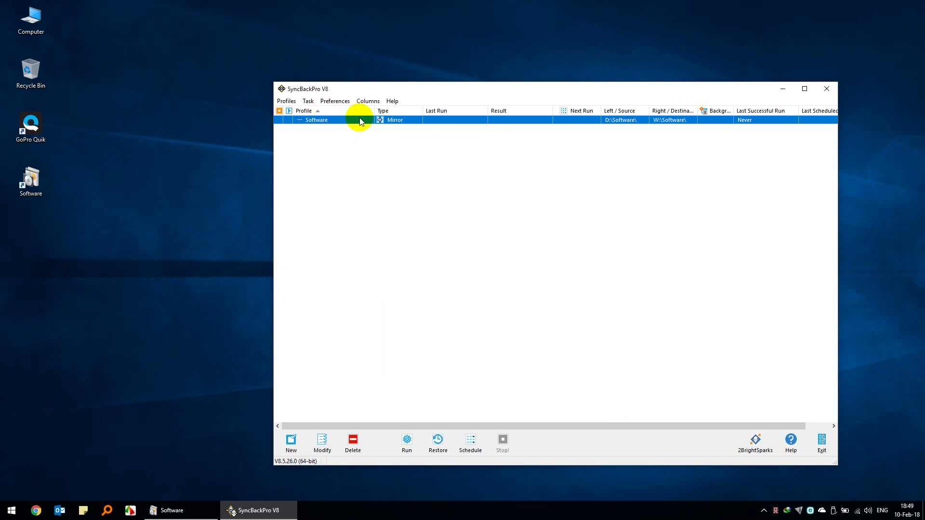
- Delete the Software profile and import the .sps profile files from Documents\SyncBack
key(Delete)
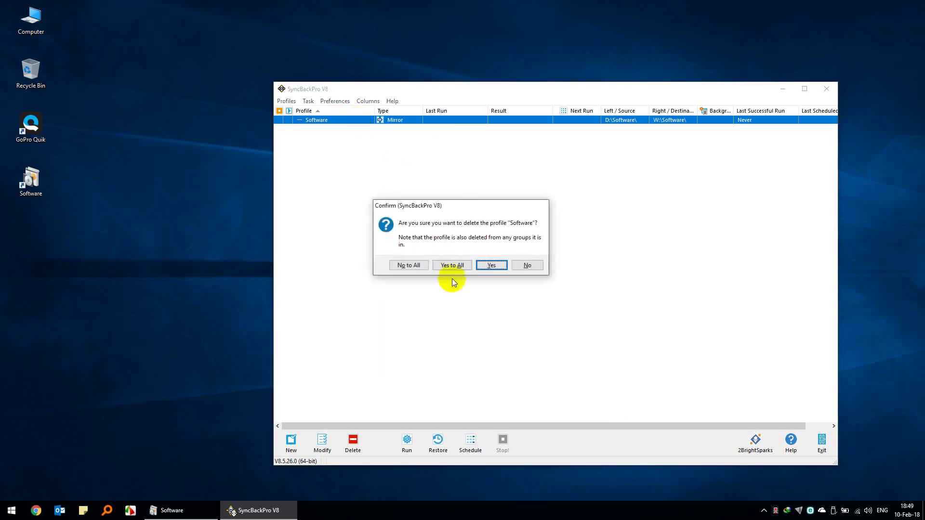
click(451, 266)
click(286, 101)
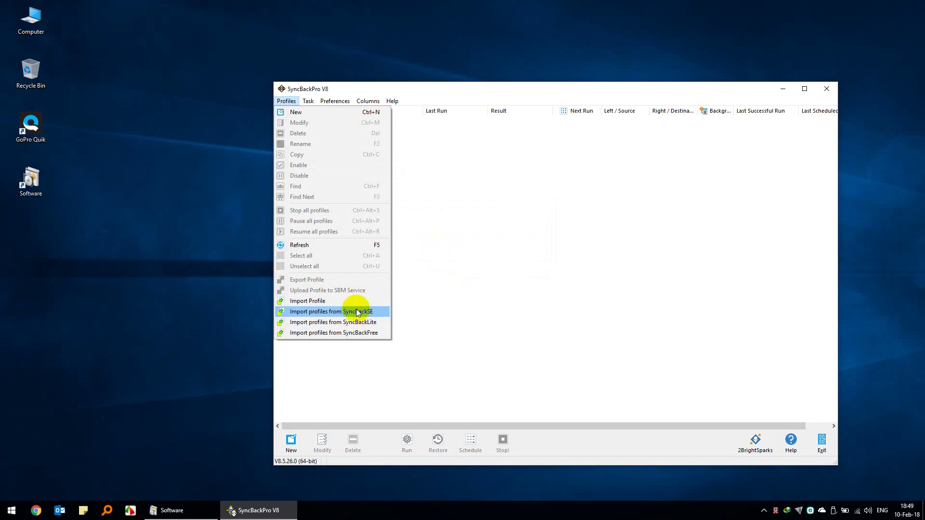
click(335, 300)
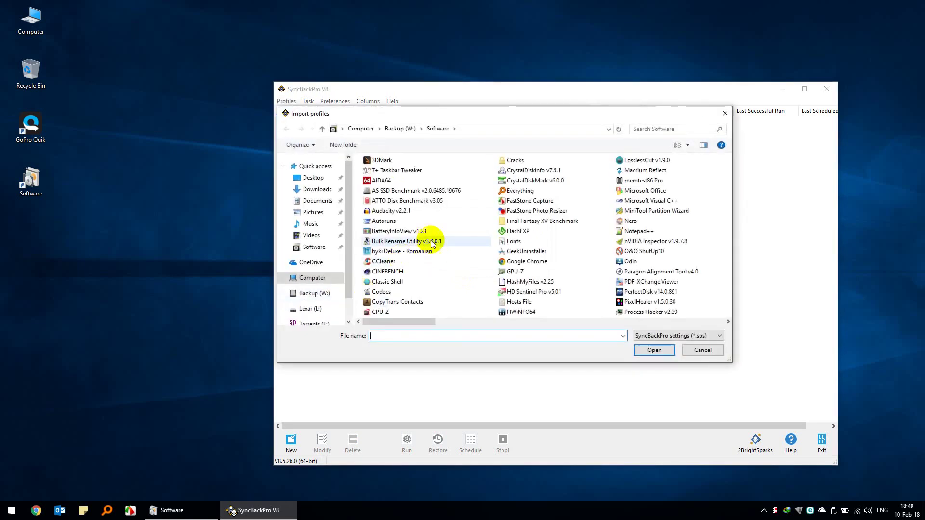
click(315, 201)
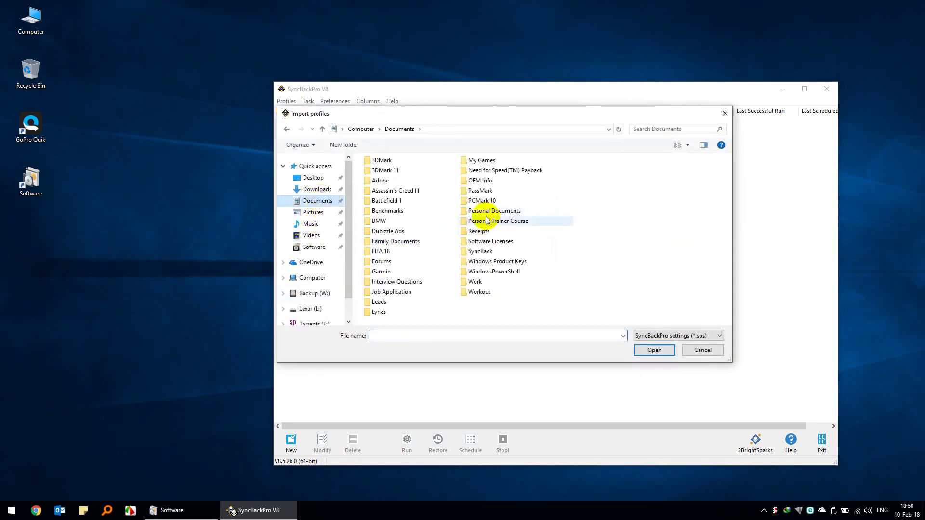
double_click(482, 251)
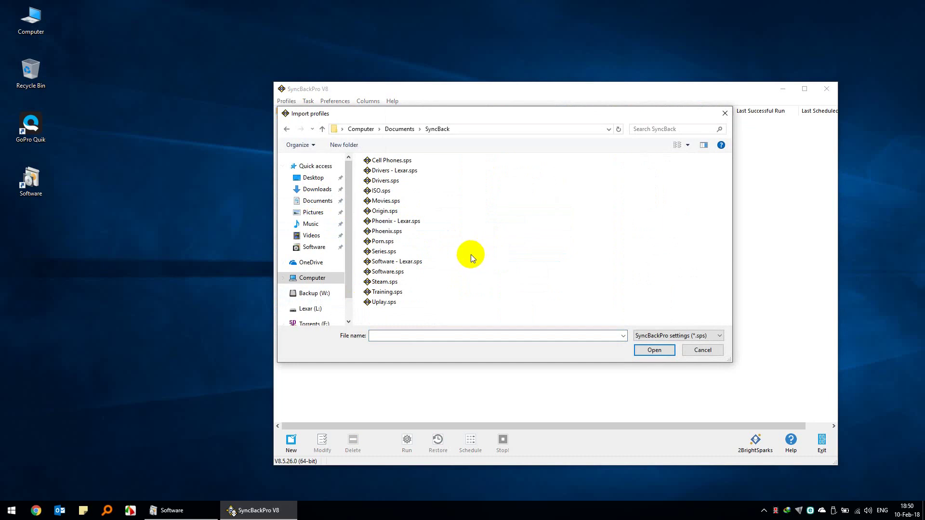
key(ctrl+a)
ctrl+click(384, 241)
ctrl+click(384, 251)
click(651, 350)
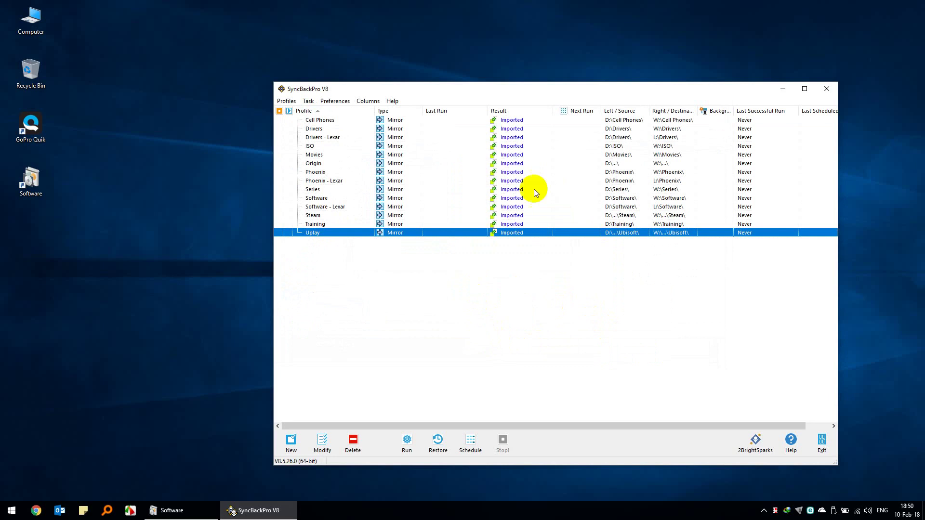
- Sort profiles by Left / Source path descending, widen the path column, and open Computer
click(625, 110)
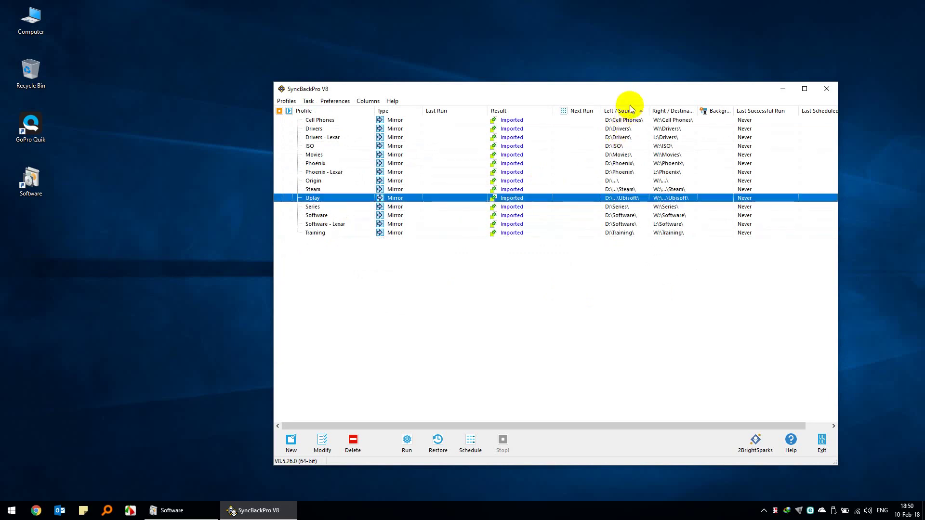
click(630, 112)
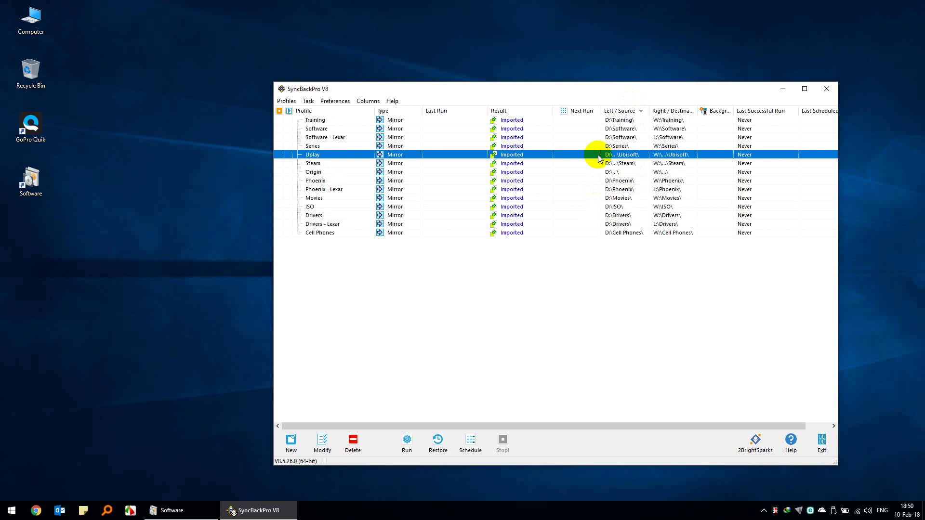
drag(649, 110, 759, 110)
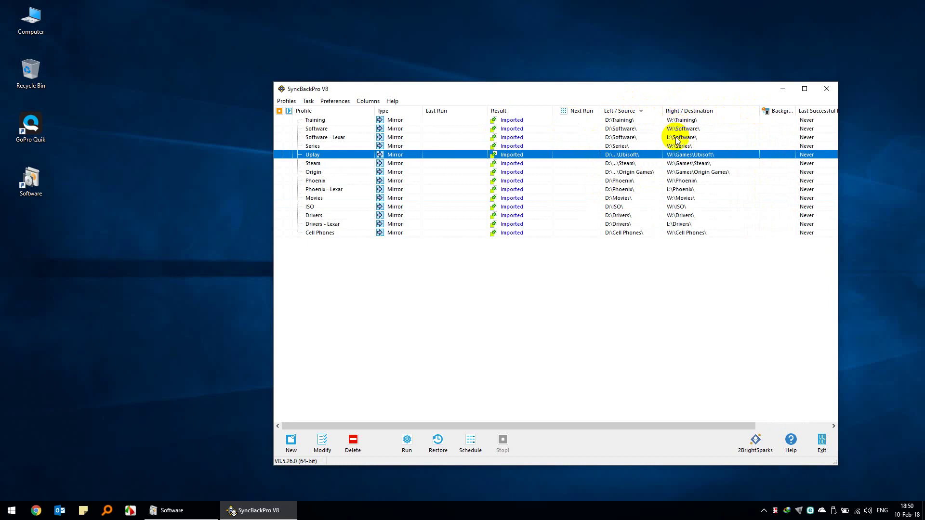
click(677, 140)
double_click(42, 15)
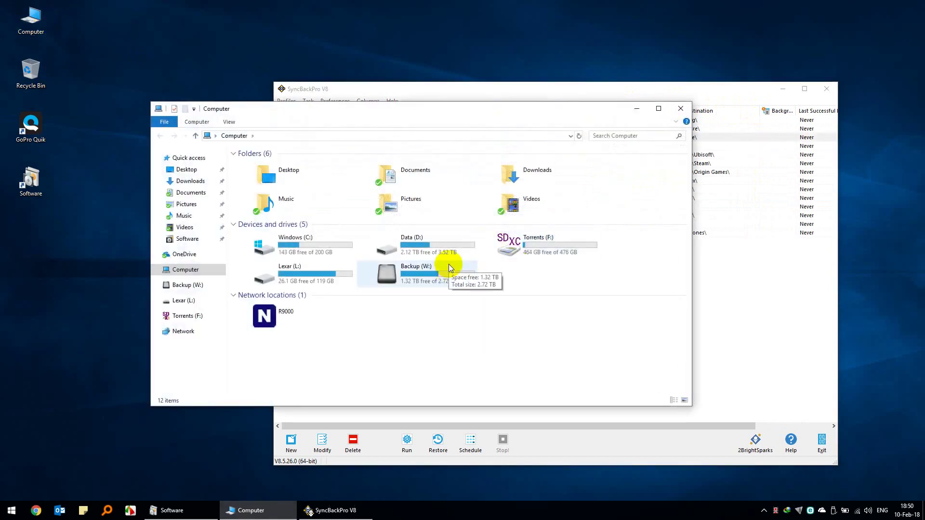
- Browse the Lexar (L:) drive and its Phoenix folder, then return to Lexar (L:)
double_click(306, 272)
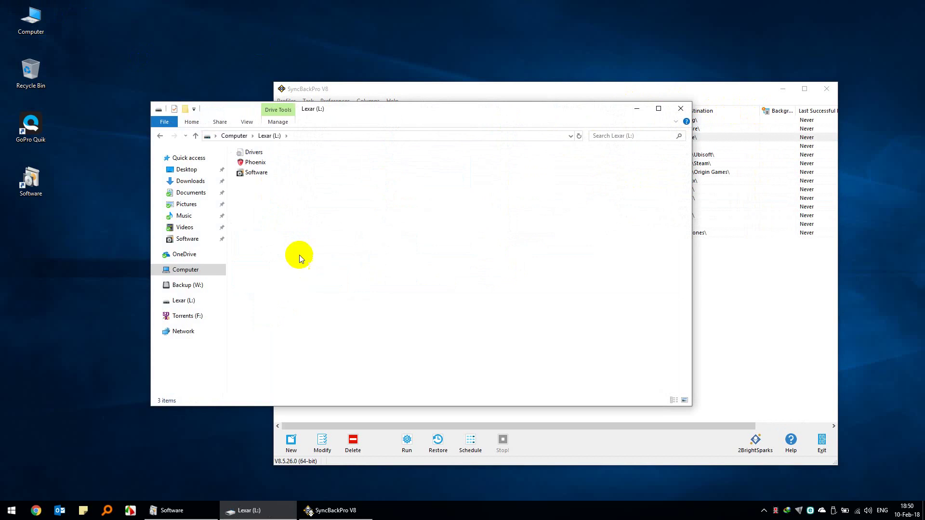
double_click(255, 163)
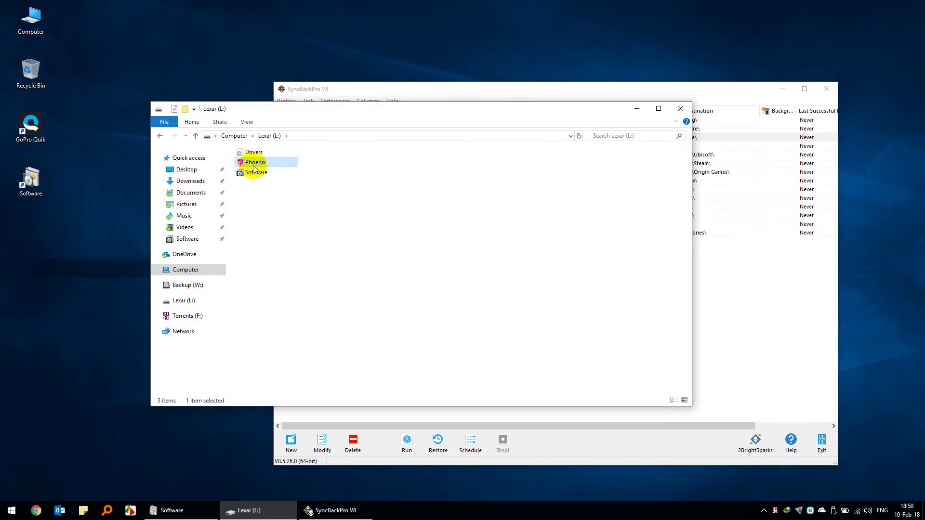
key(alt+Left)
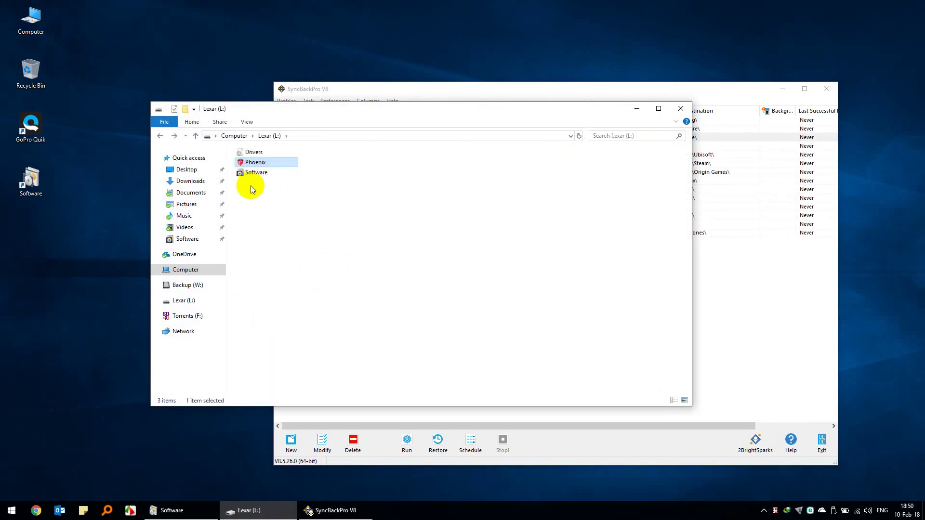
- Close File Explorer, select all fourteen profiles, and run them
click(680, 109)
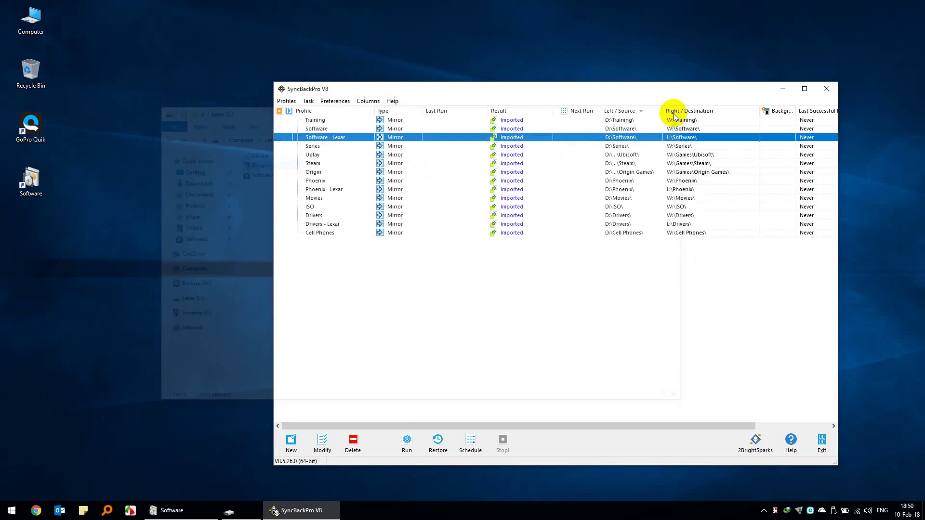
drag(524, 265, 356, 109)
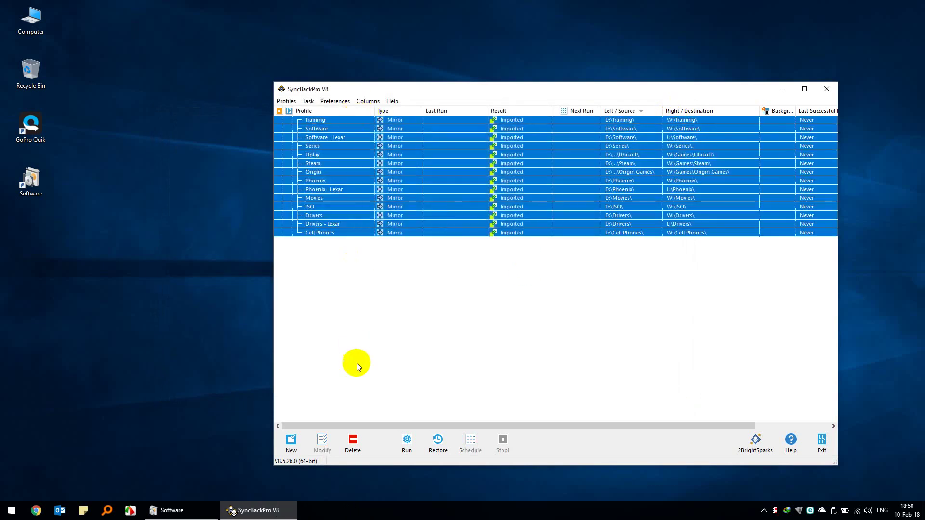
click(406, 442)
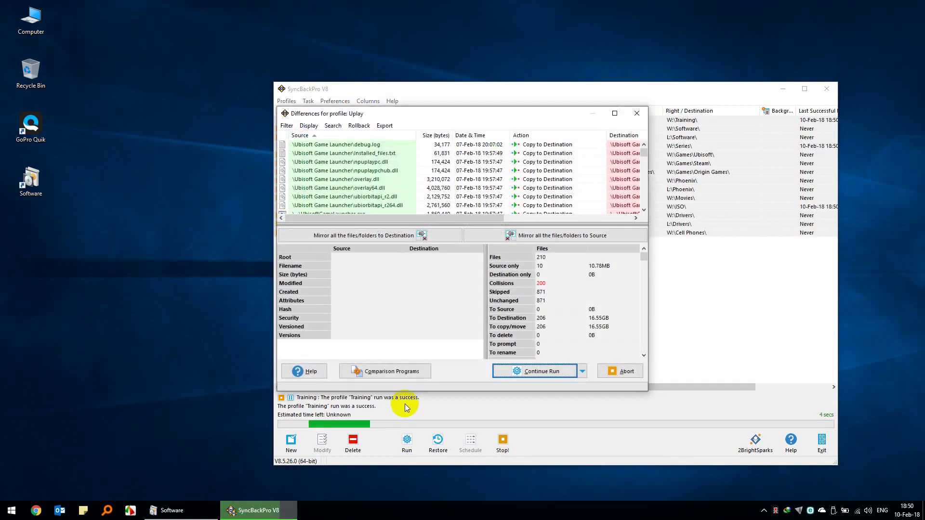
- Continue the Uplay, Software, Phoenix, Drivers, Drivers - Lexar and Software - Lexar runs
drag(479, 217, 404, 224)
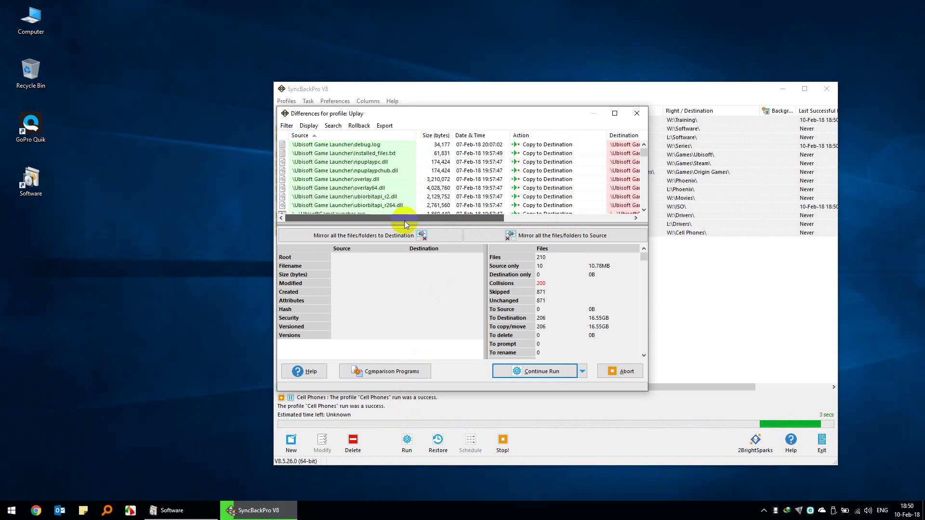
click(554, 372)
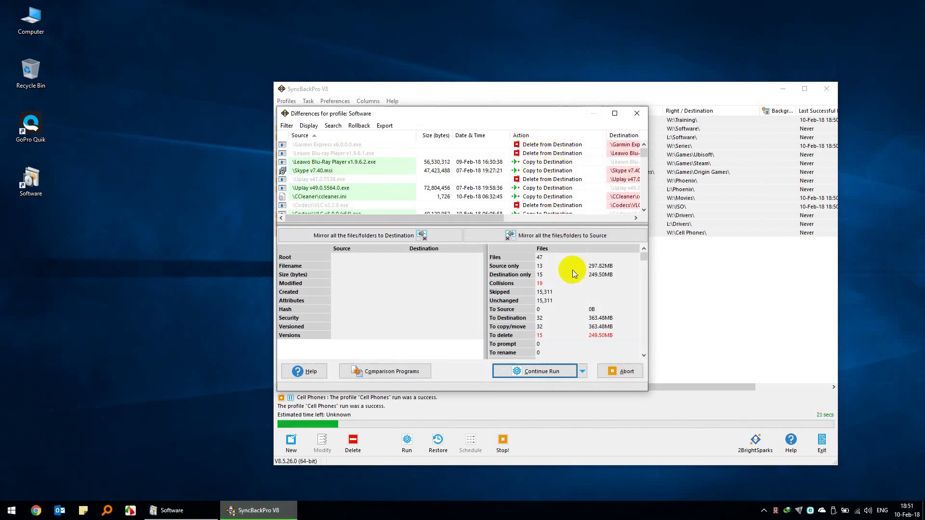
click(553, 375)
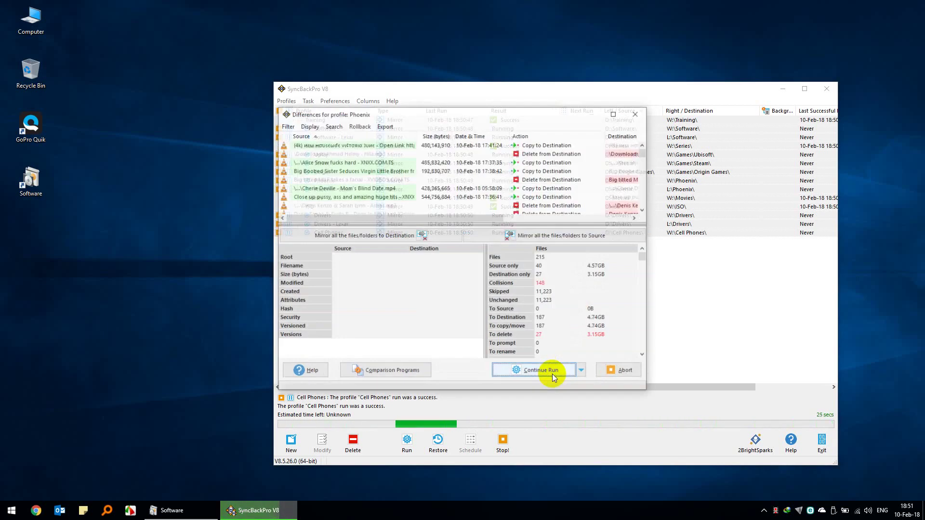
click(553, 374)
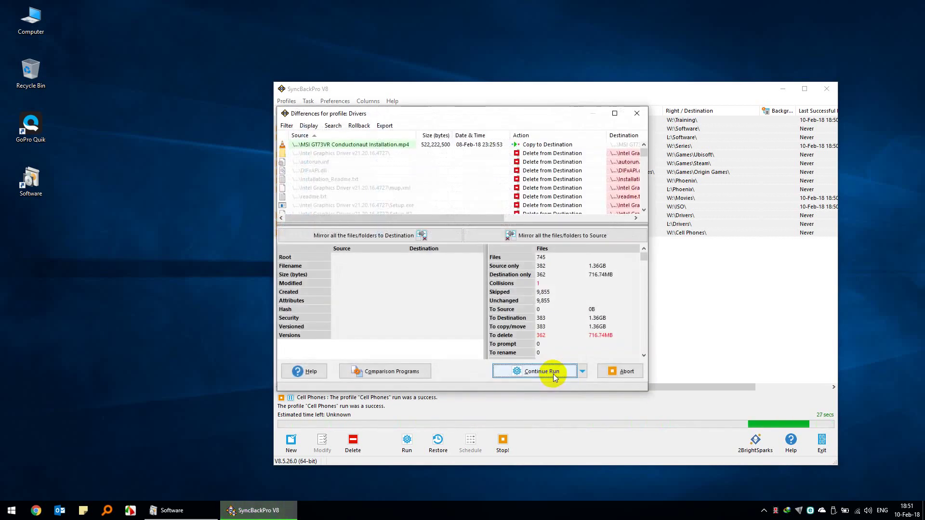
click(554, 375)
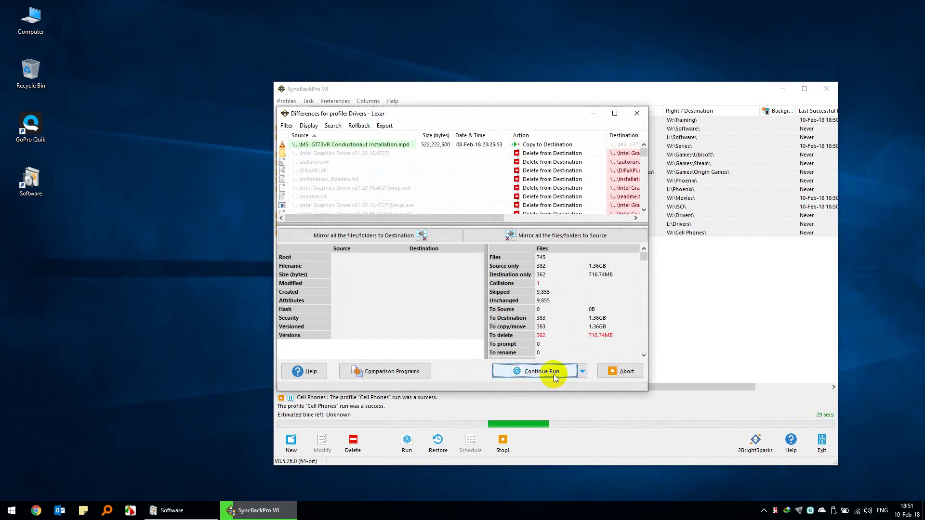
click(554, 374)
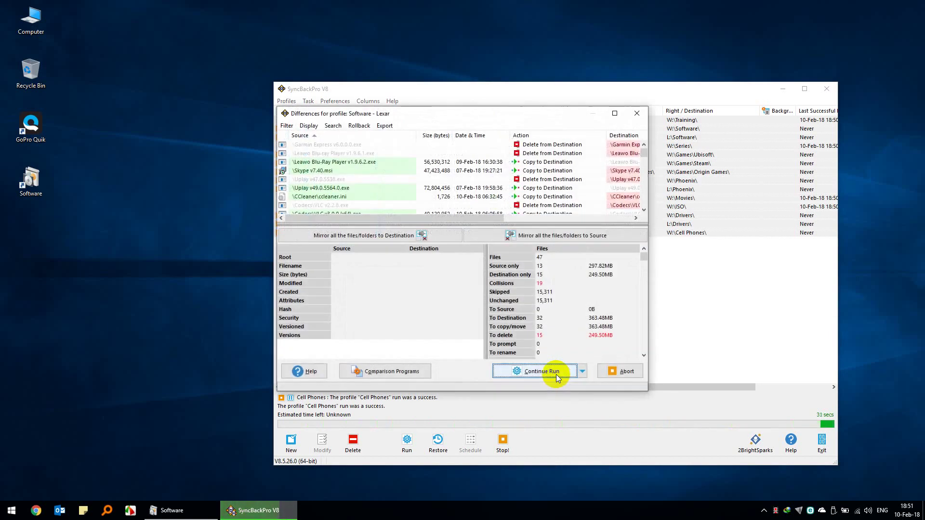
click(556, 374)
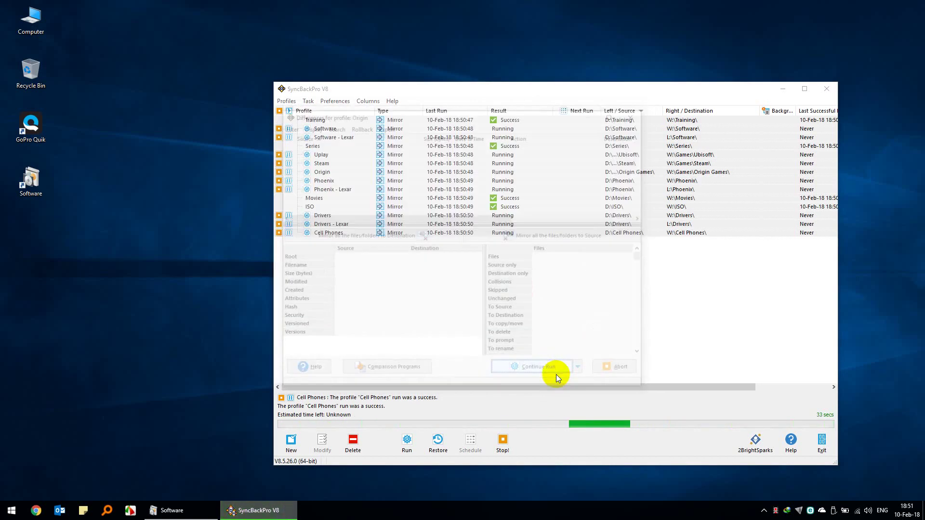
- Continue the Origin run and wait until all fourteen profiles show Success
click(556, 374)
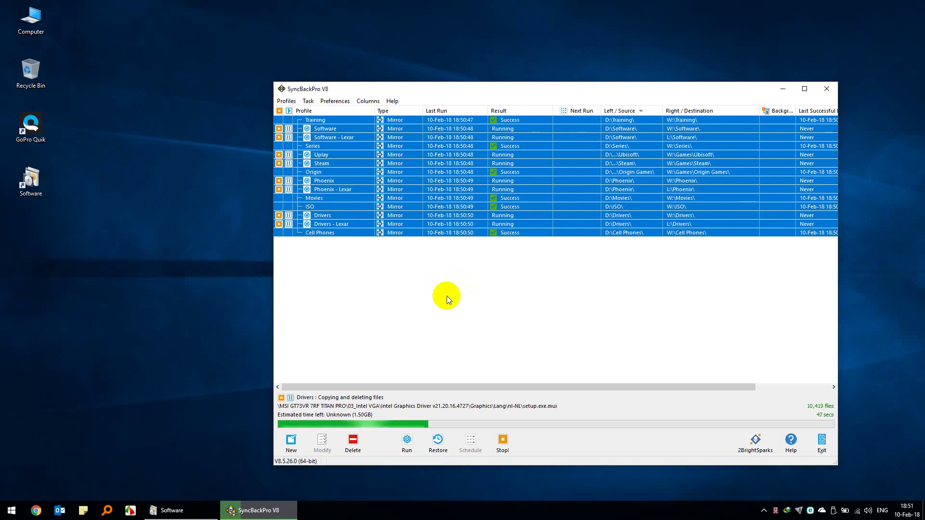
click(772, 506)
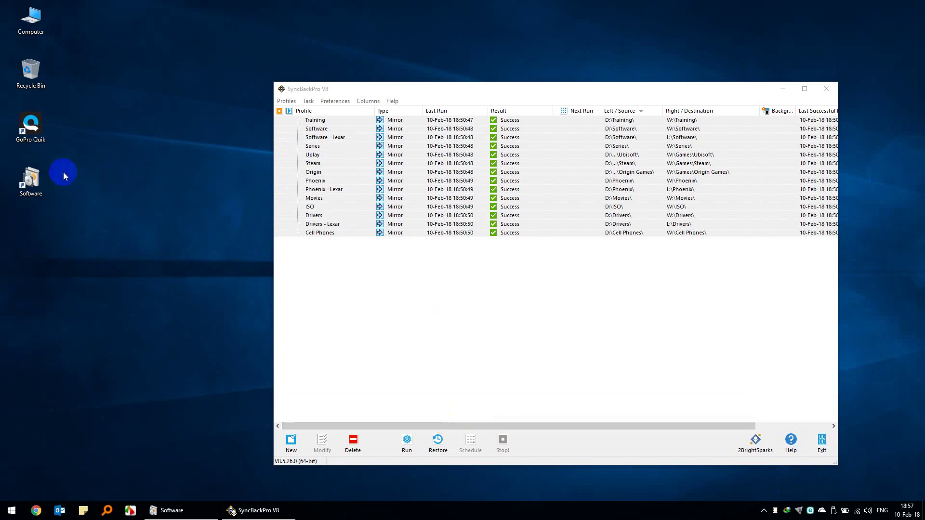
- Browse from the desktop Computer shortcut into Documents, then the Forums folder
click(35, 26)
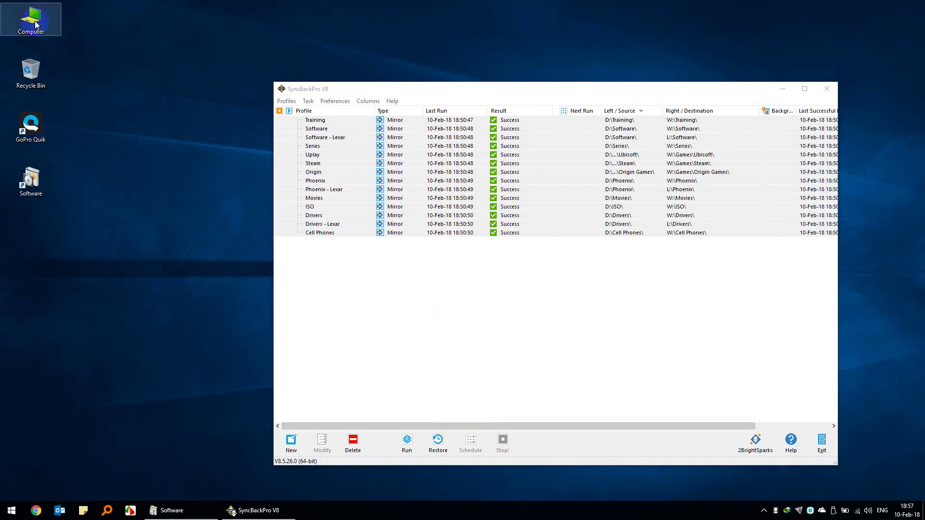
double_click(36, 24)
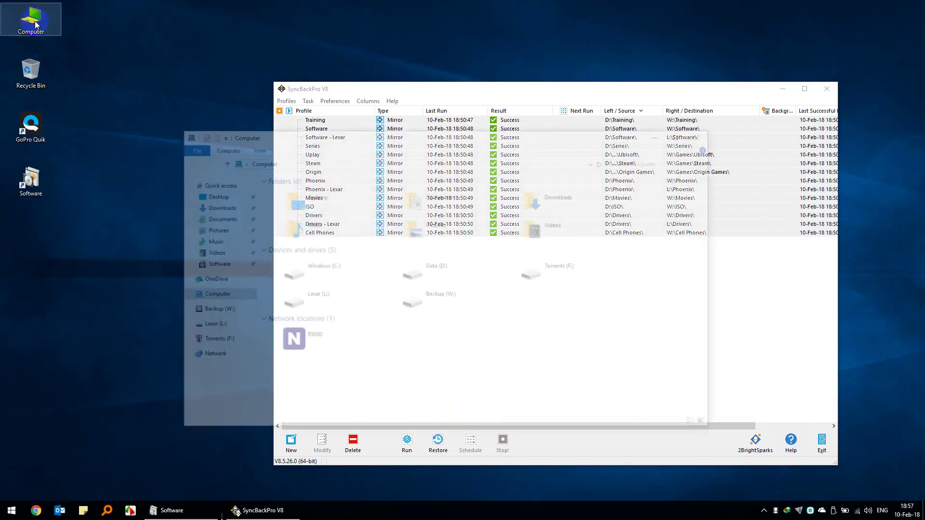
click(437, 203)
double_click(438, 203)
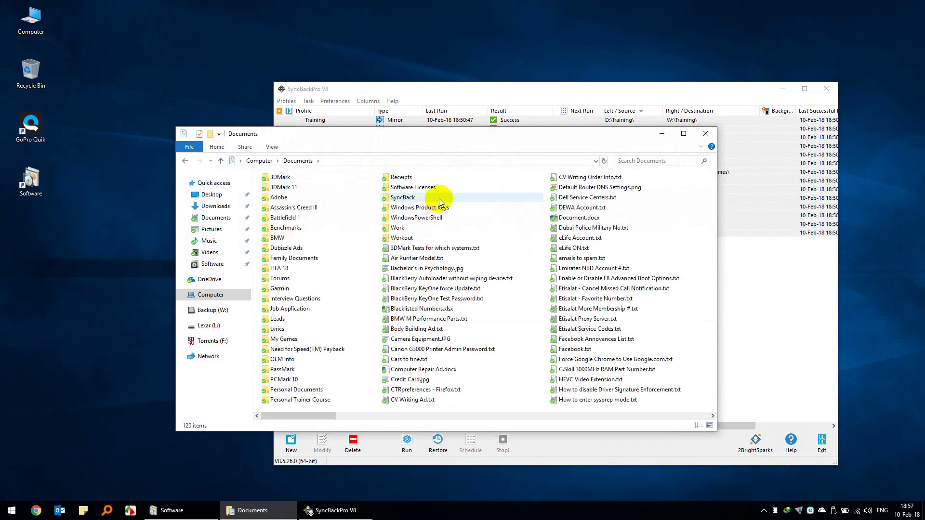
double_click(285, 280)
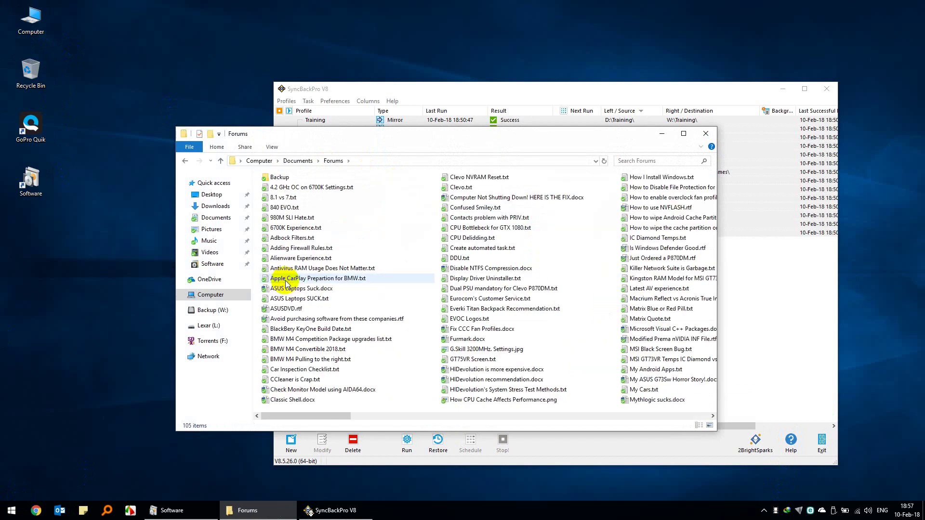
- Open Furmark.docx in Word briefly, then close it
scroll(373, 266, down, 2)
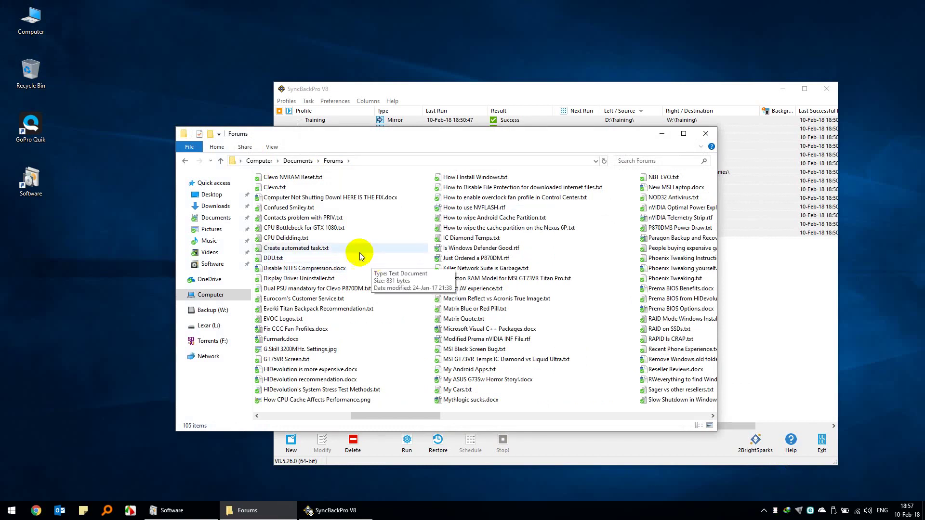
double_click(284, 340)
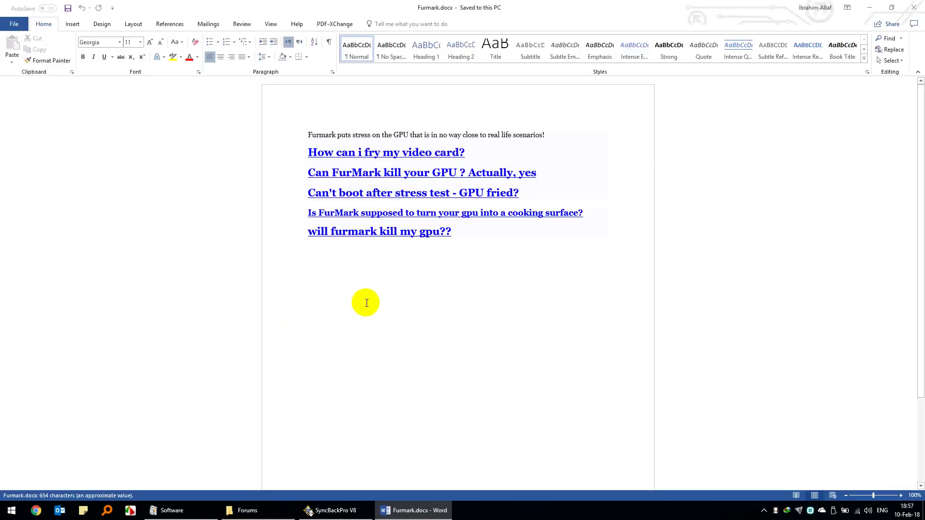
key(alt+F4)
- Edit DDU.txt in Notepad and save the change when closing it
double_click(312, 257)
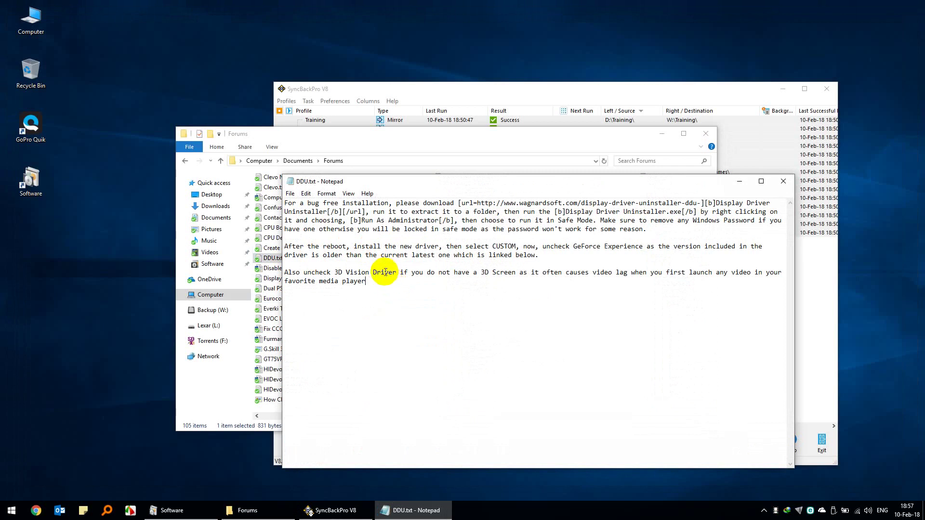
key(alt+F4)
click(434, 262)
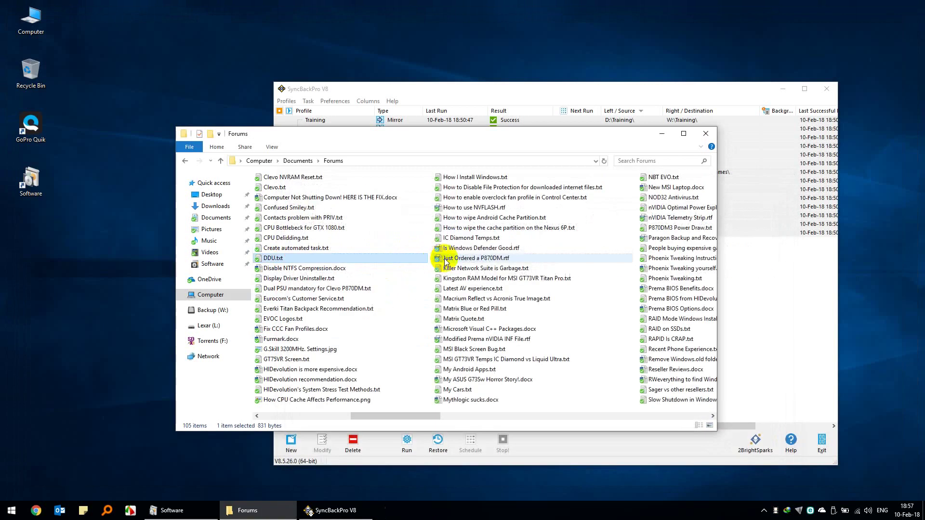
- Rerun all profiles, letting Phoenix and Phoenix - Lexar copy the changed DDU.txt
click(712, 137)
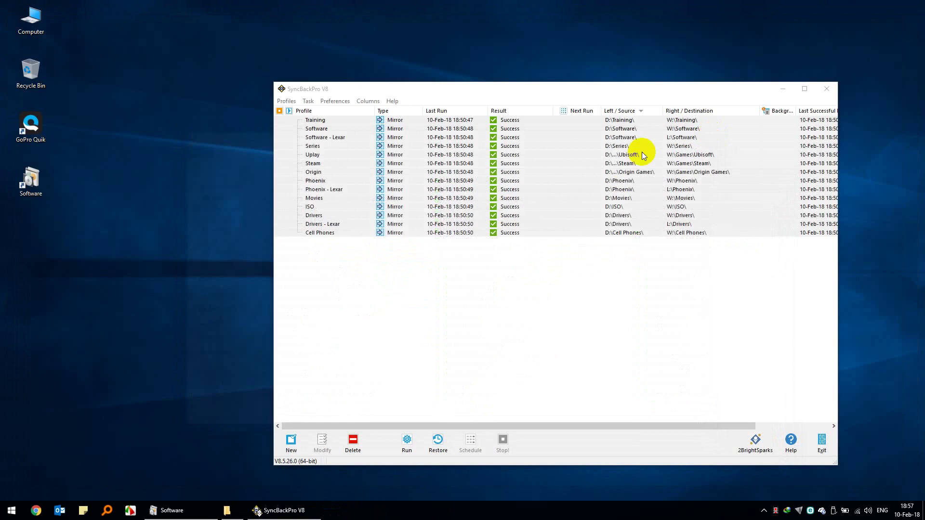
click(408, 440)
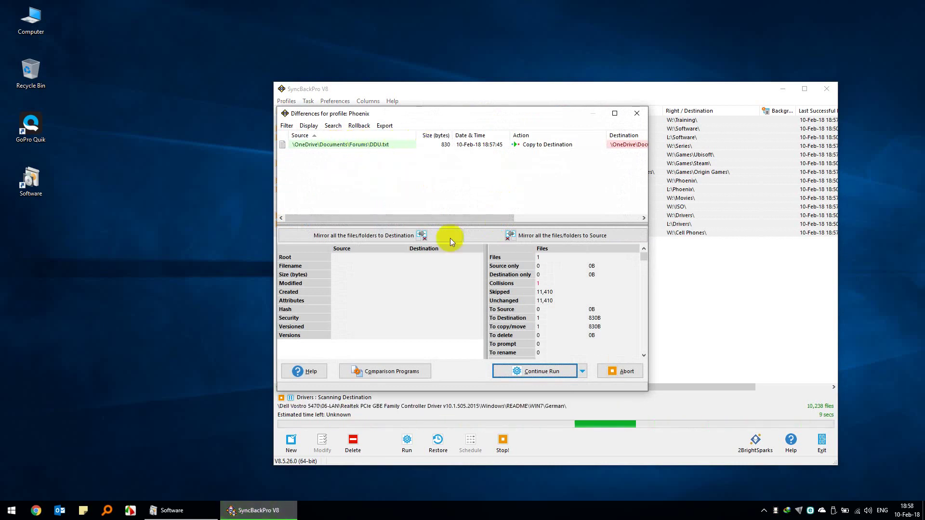
click(526, 371)
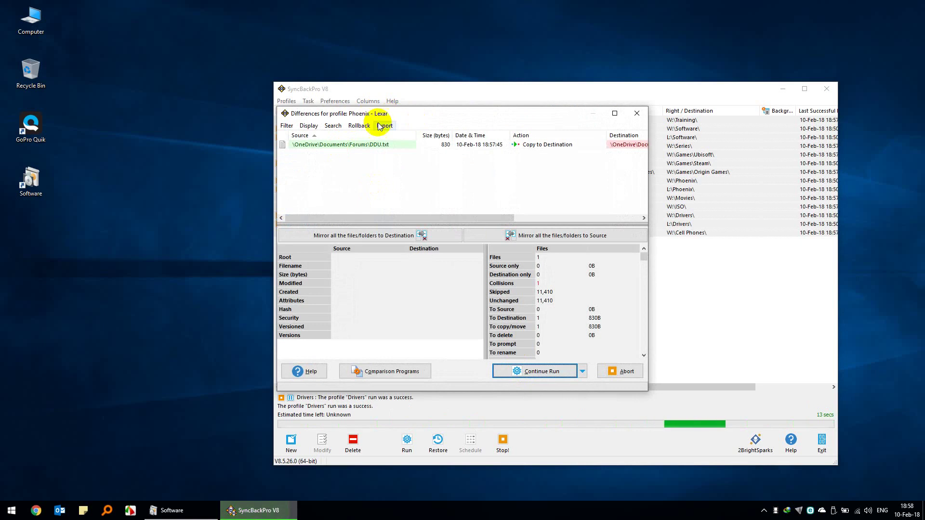
click(518, 367)
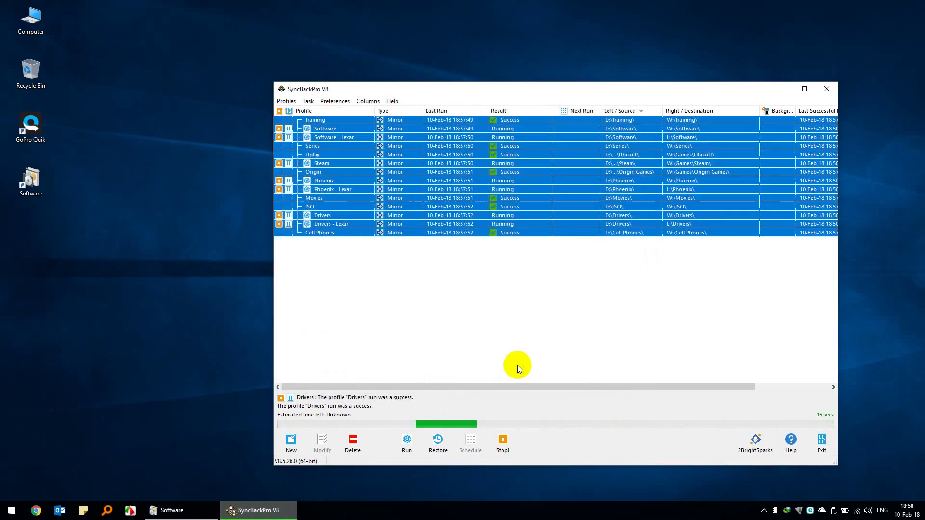